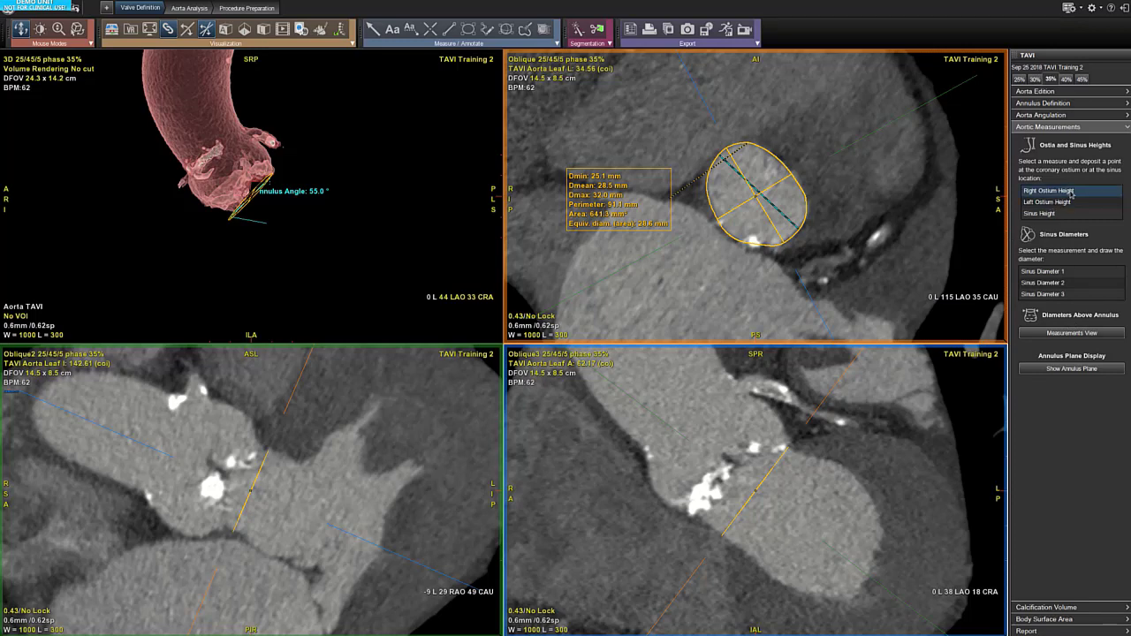
# Select Left Ostium Height in the Ostia and Sinus Heights list.
pyautogui.click(1083, 204)
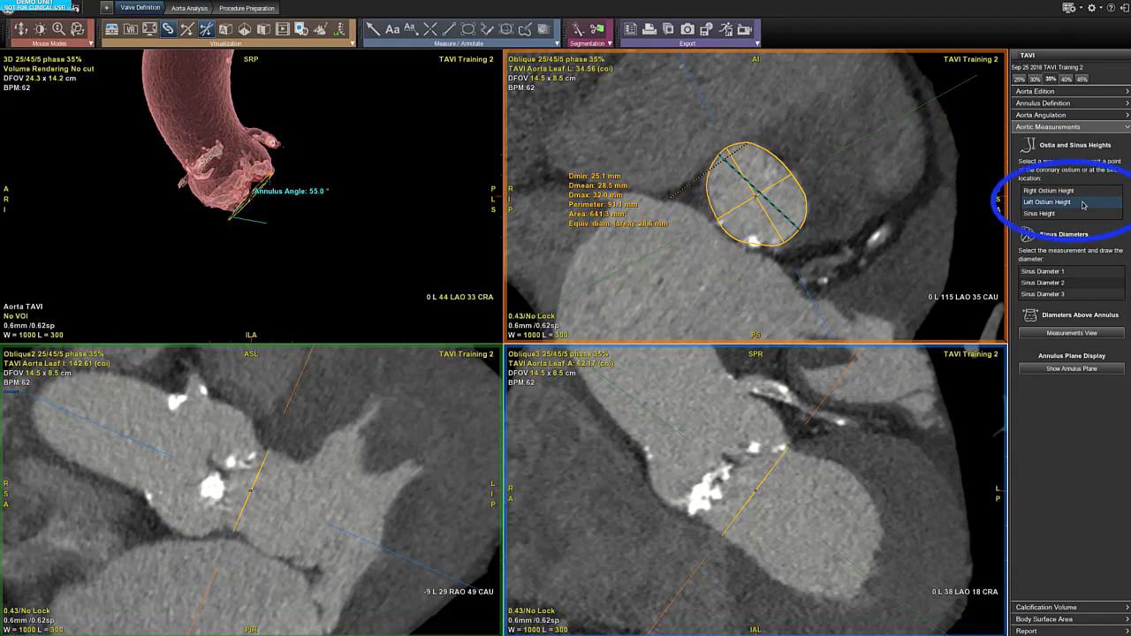
# Place the Left Ostium Height point at the left coronary ostium in the oblique view.
pyautogui.click(1065, 205)
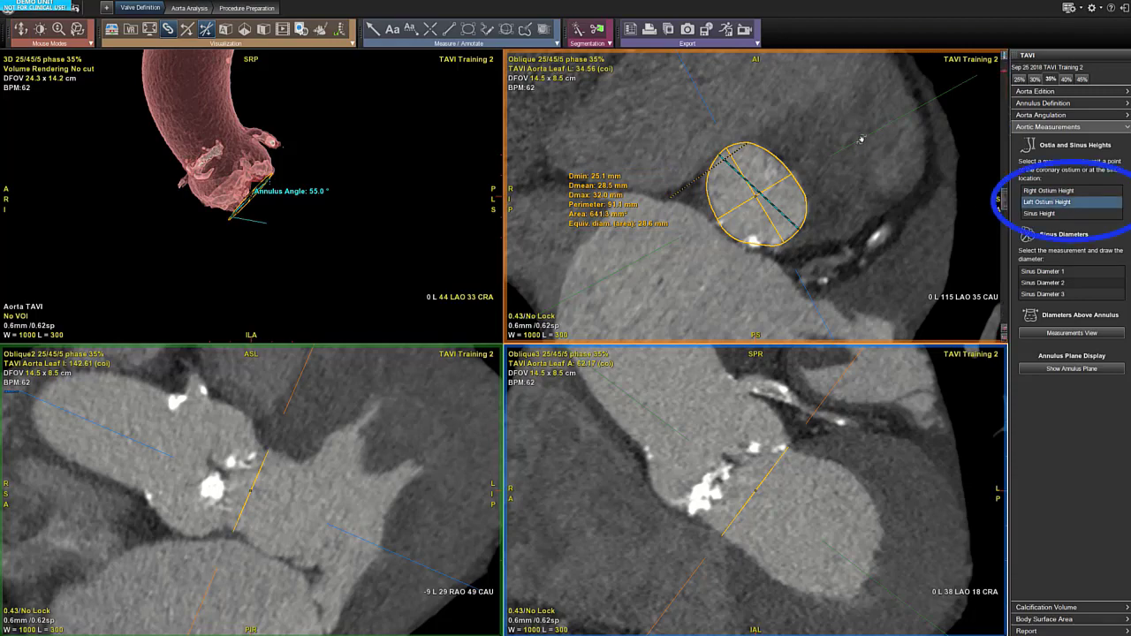
pyautogui.moveTo(867, 173); pyautogui.dragTo(857, 143)
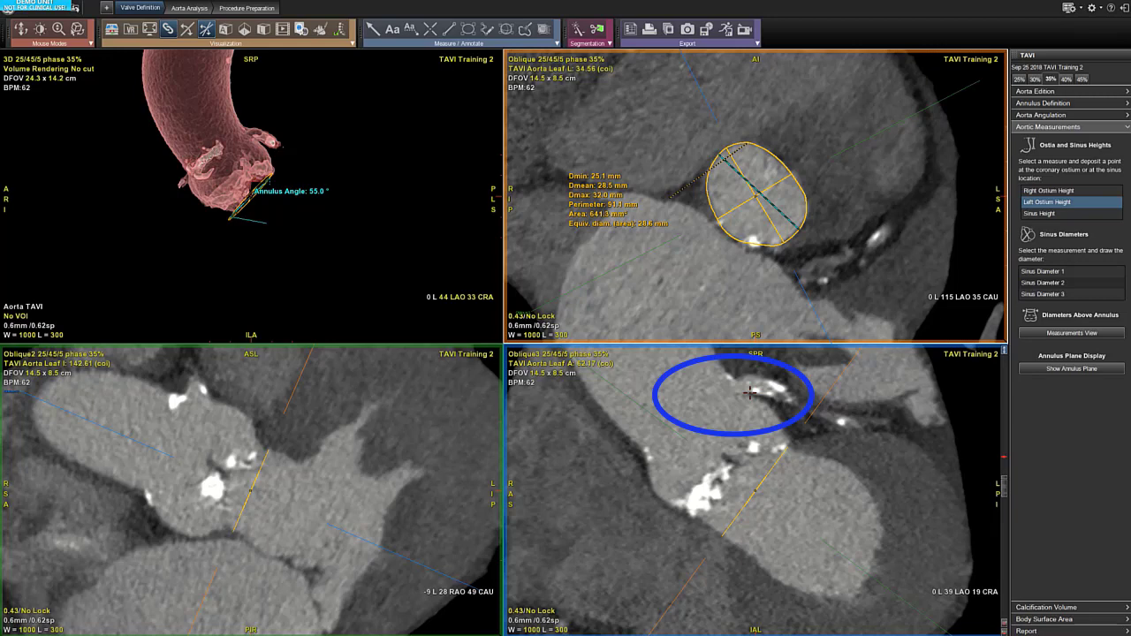
pyautogui.click(749, 392)
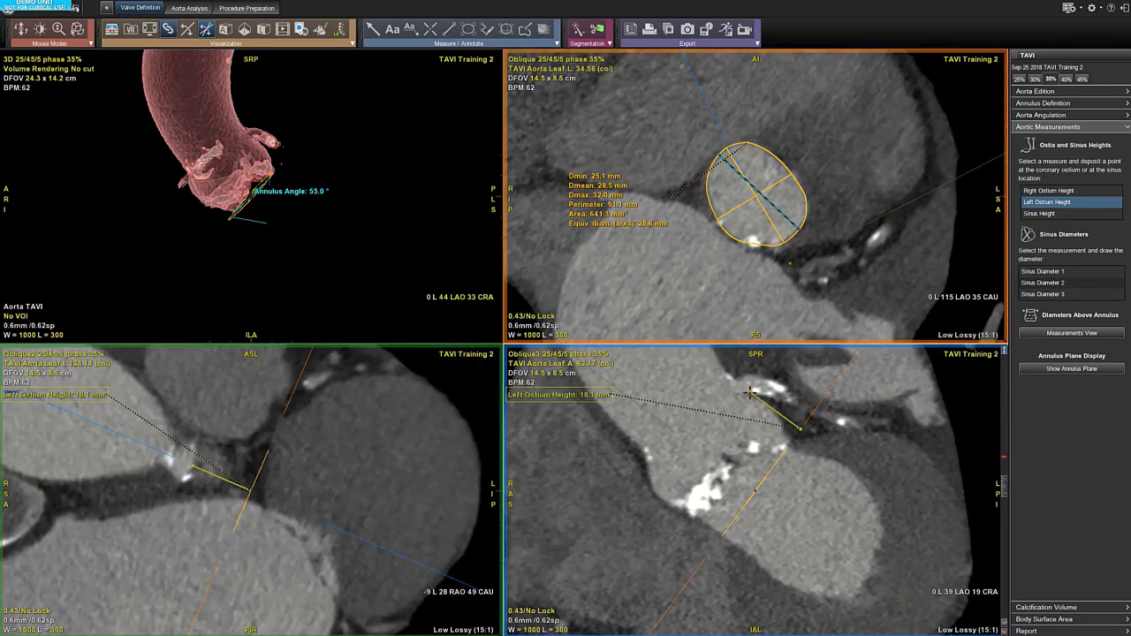
pyautogui.moveTo(585, 395); pyautogui.dragTo(681, 402)
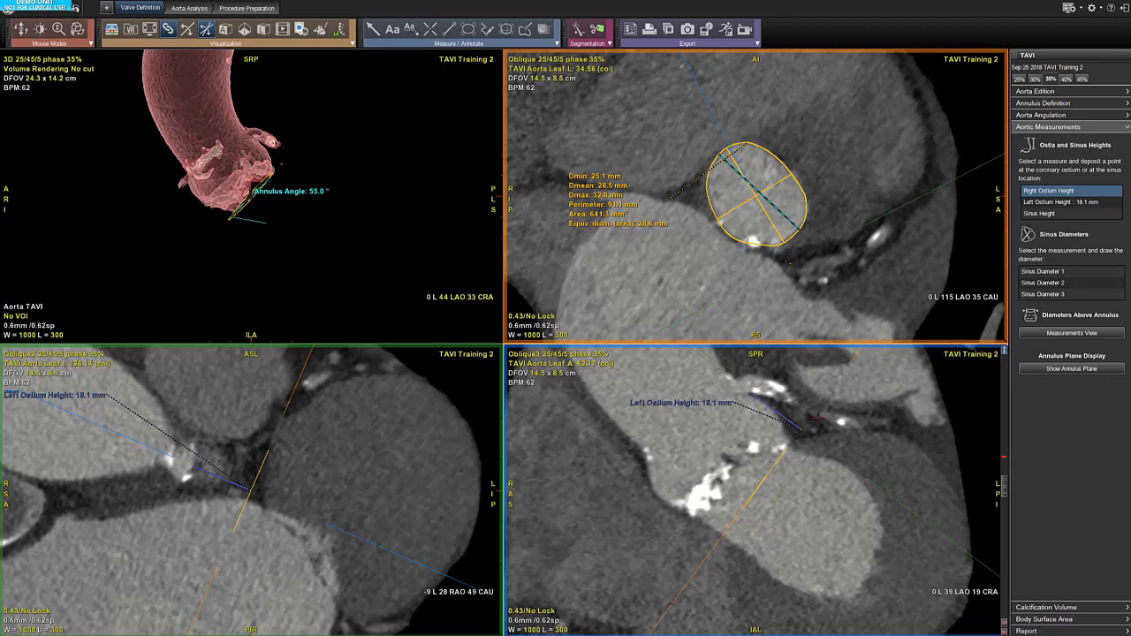
# Refine the left ostium point so the height reads 17.5 mm.
pyautogui.click(726, 404)
pyautogui.moveTo(800, 431); pyautogui.dragTo(800, 429)
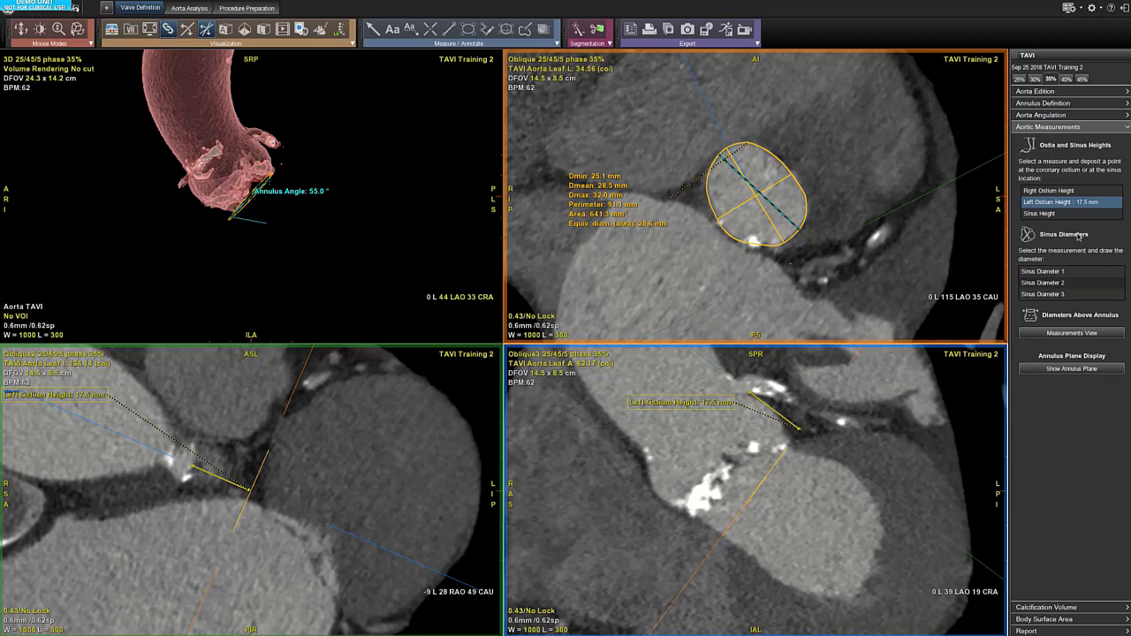
pyautogui.click(1073, 201)
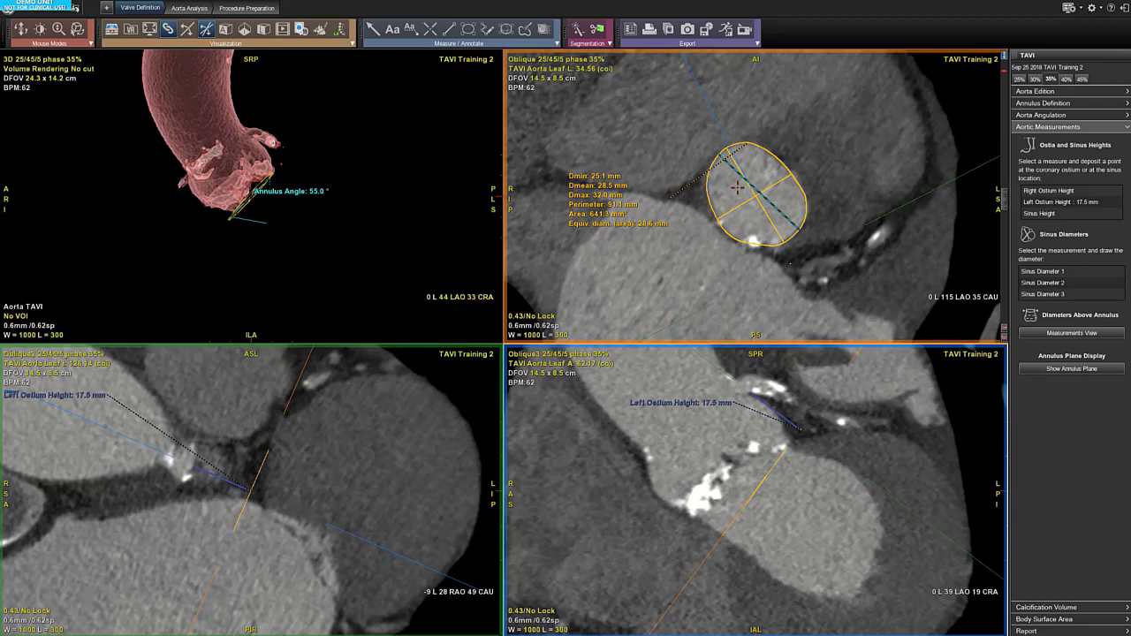
pyautogui.moveTo(737, 187); pyautogui.dragTo(710, 124)
pyautogui.click(1055, 191)
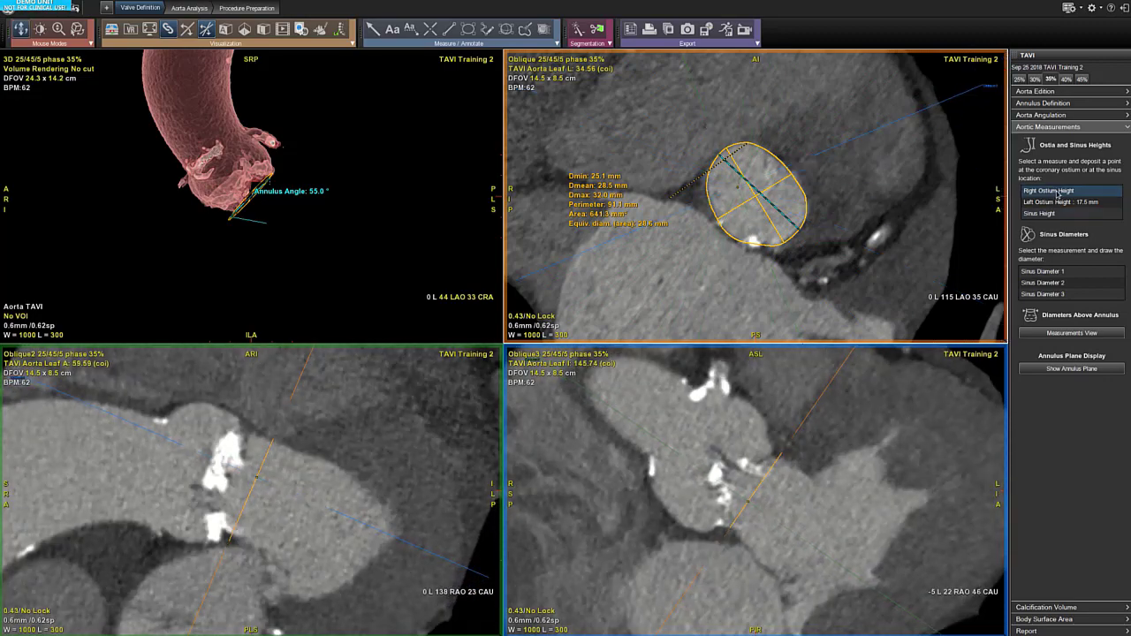
# Place the right ostium point (22.1 mm) and the sinus height point (28.6 mm).
pyautogui.click(726, 390)
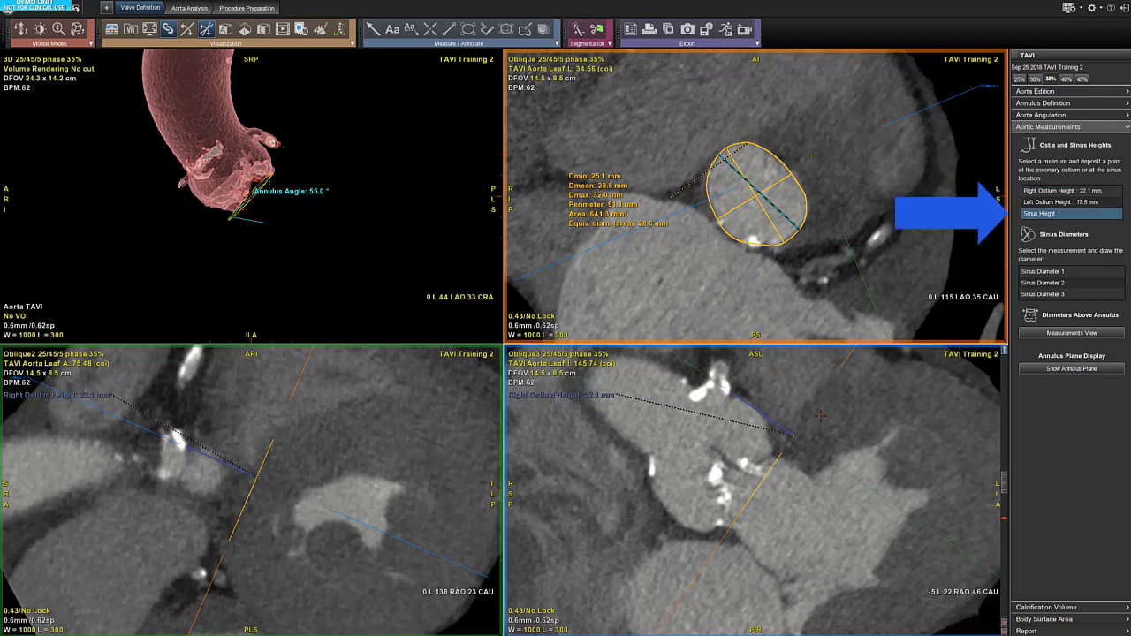
pyautogui.click(1085, 203)
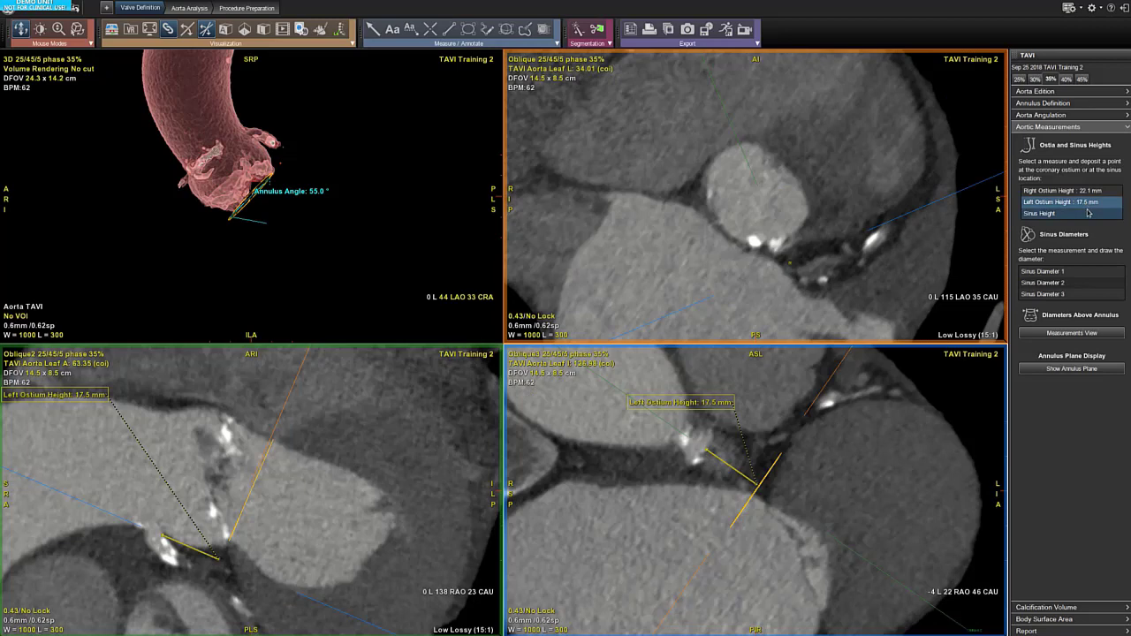
pyautogui.moveTo(873, 182); pyautogui.dragTo(750, 200)
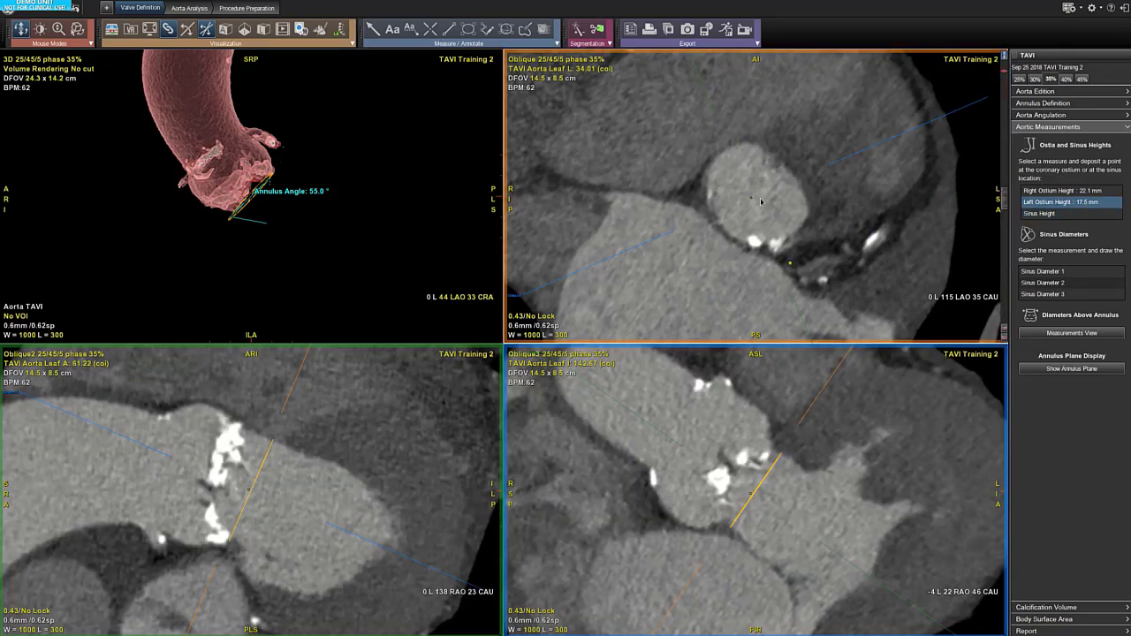
pyautogui.click(1039, 213)
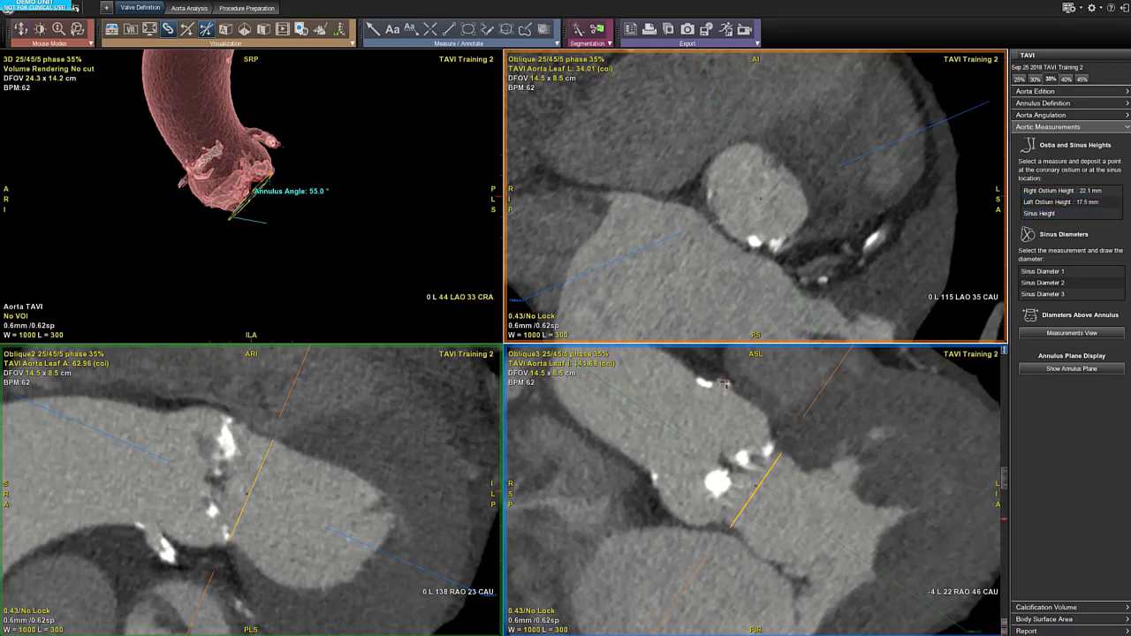
pyautogui.click(714, 382)
pyautogui.click(1062, 273)
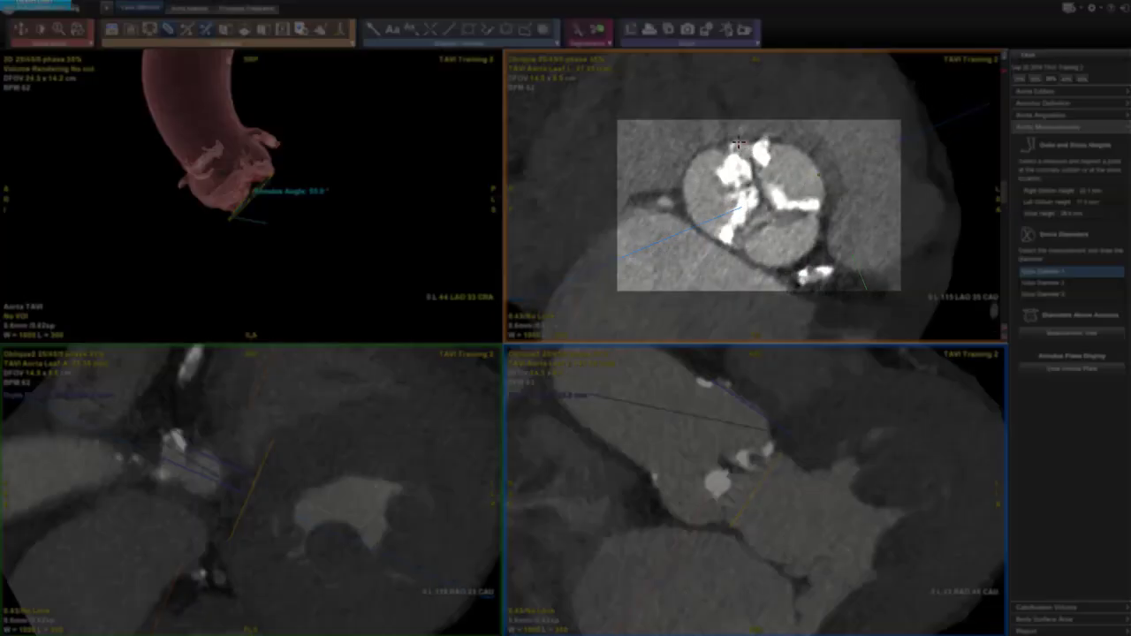
# Draw three sinus diameters across the aortic root: 38.8, 39.0 and 33.6 mm.
pyautogui.moveTo(739, 141); pyautogui.dragTo(792, 261)
pyautogui.moveTo(686, 184); pyautogui.dragTo(818, 210)
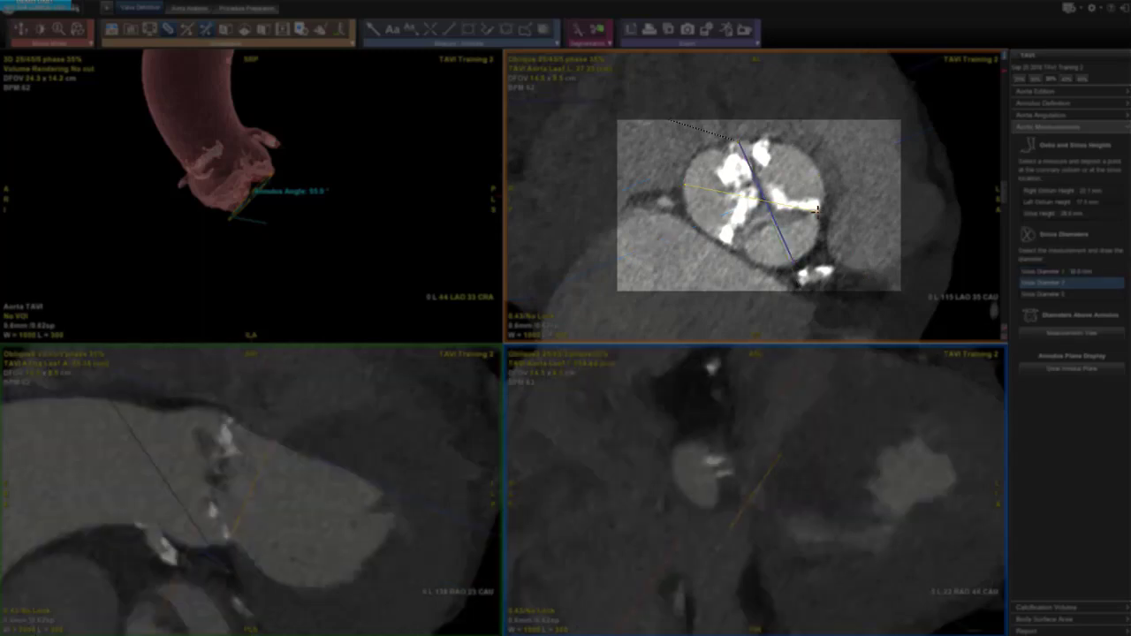
pyautogui.moveTo(807, 153); pyautogui.dragTo(738, 248)
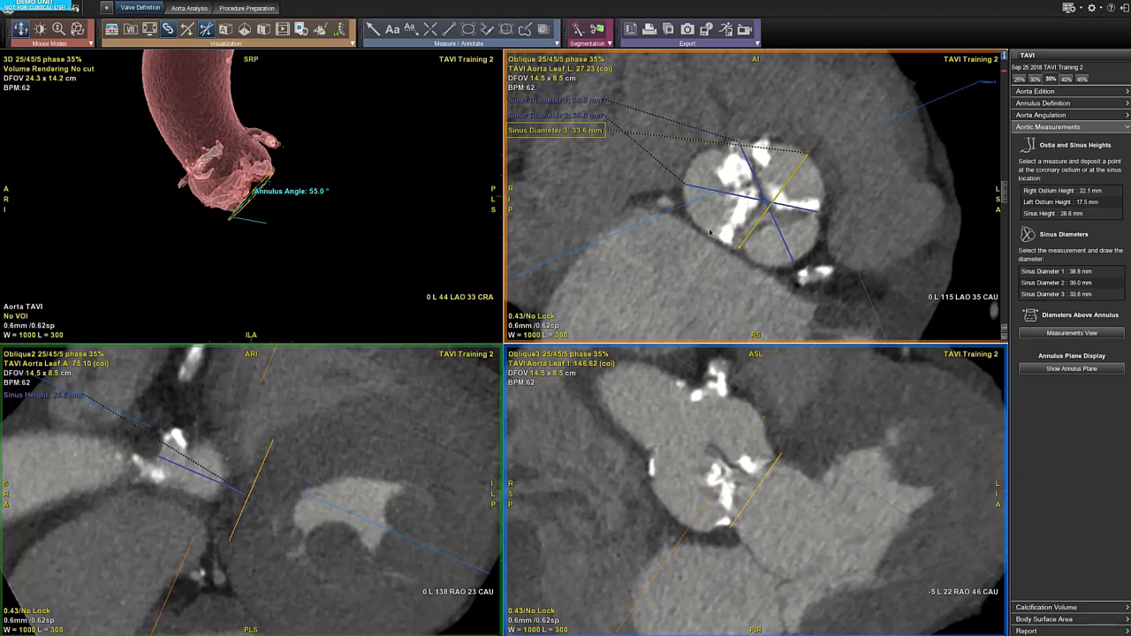
# Move the Sinus Diameter 3 label aside, keeping the measurement intact.
pyautogui.moveTo(571, 131); pyautogui.dragTo(594, 164)
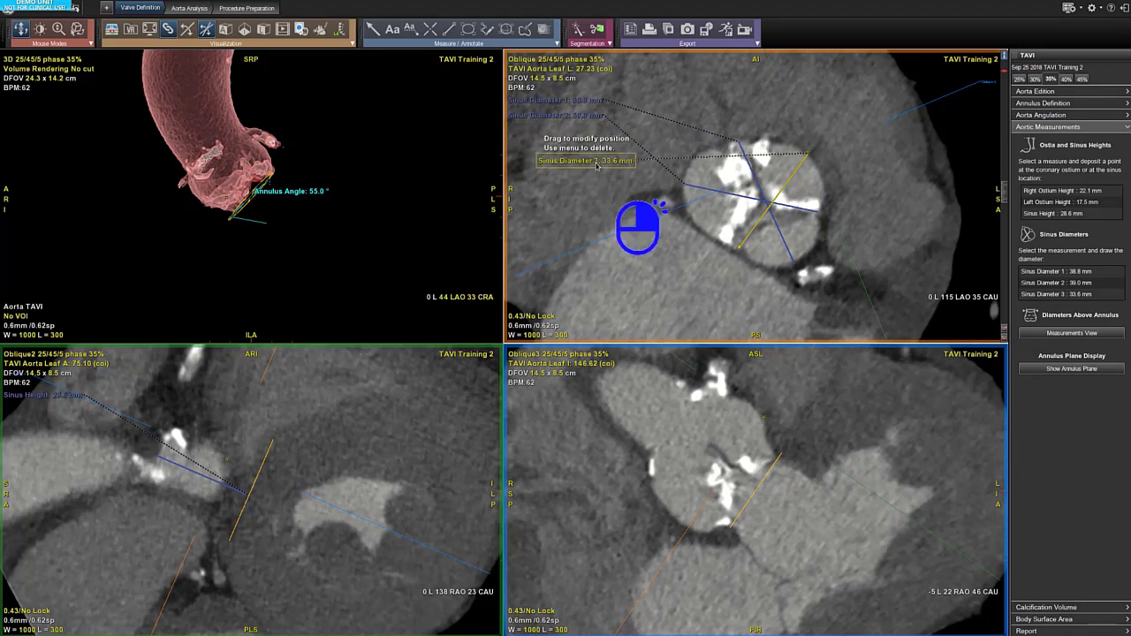
pyautogui.rightClick(593, 164)
pyautogui.click(590, 168)
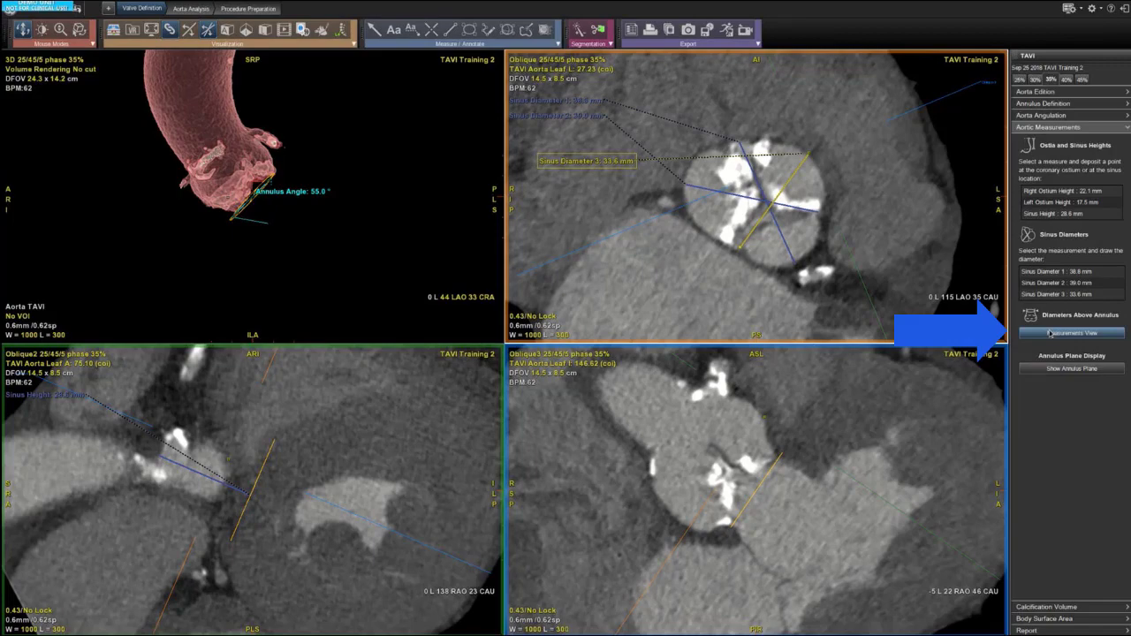
pyautogui.click(1050, 333)
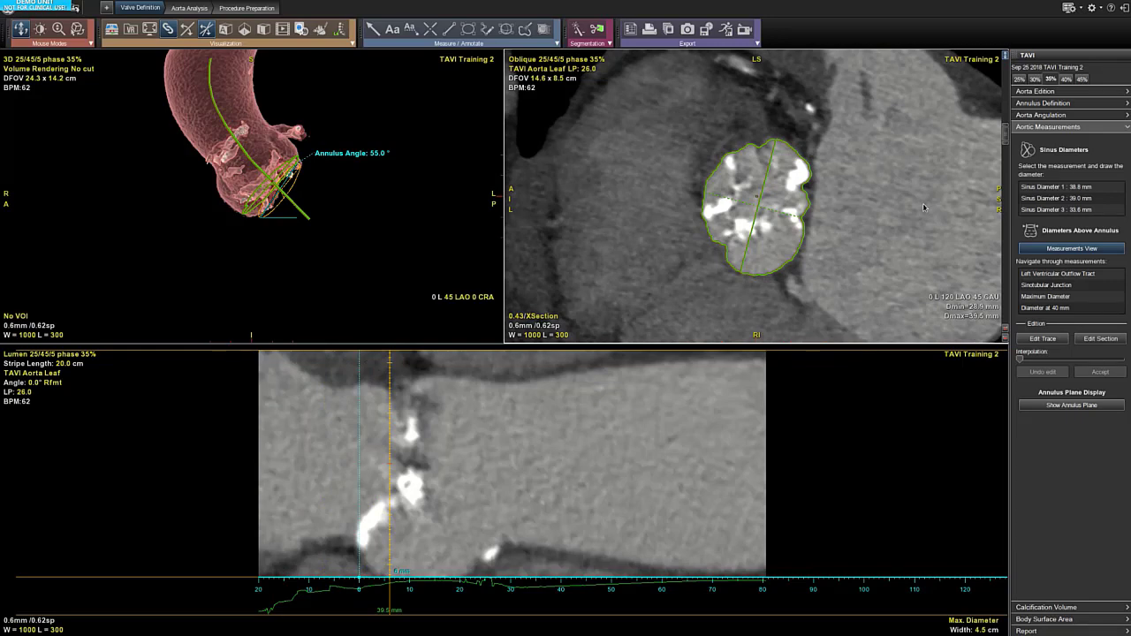
# Review the 36.1 mm LVOT and 28.4 mm sinotubular junction diameter, 28.8 mm above annulus.
pyautogui.click(1108, 278)
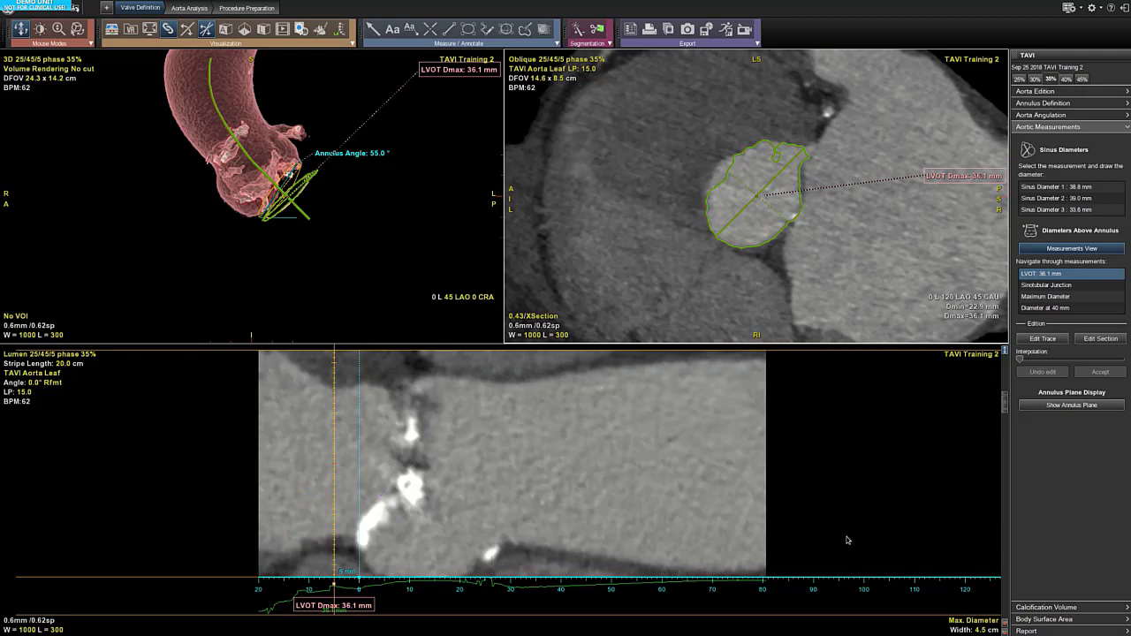
pyautogui.click(1041, 286)
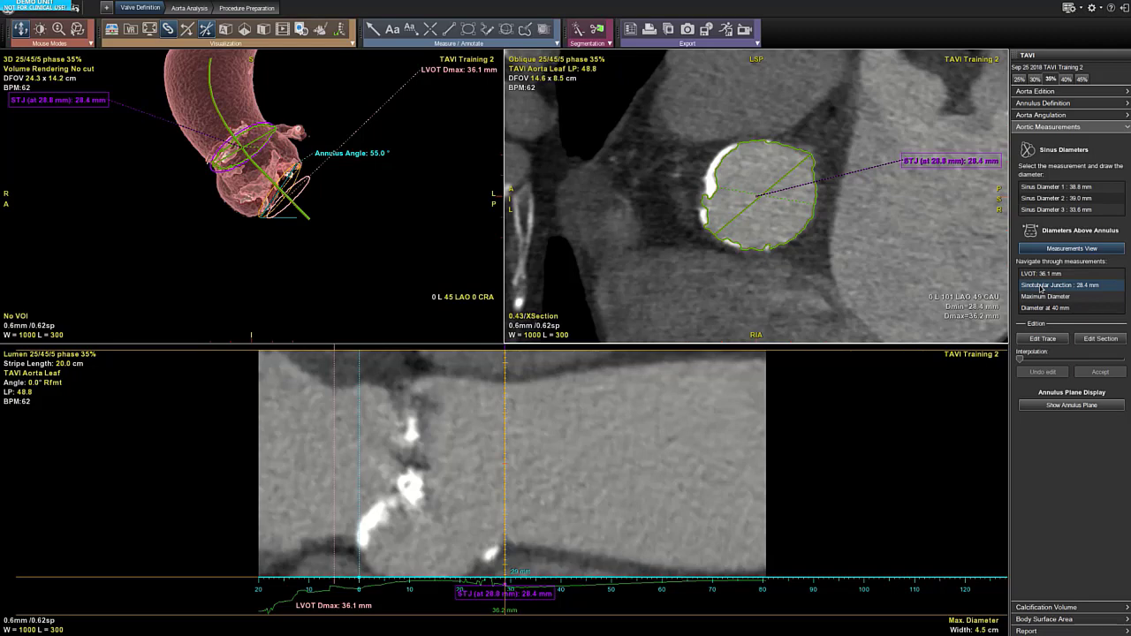
# Check the 47.1 mm maximum diameter and move the 40 mm-level diameter to read 37.0 mm.
pyautogui.click(1051, 297)
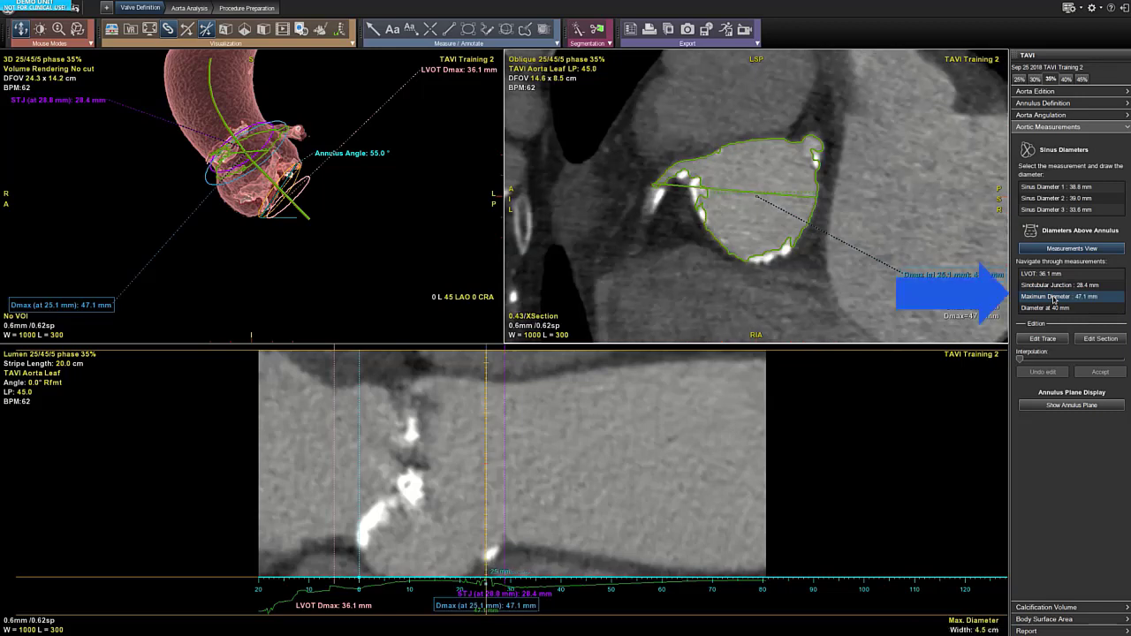
pyautogui.click(1051, 307)
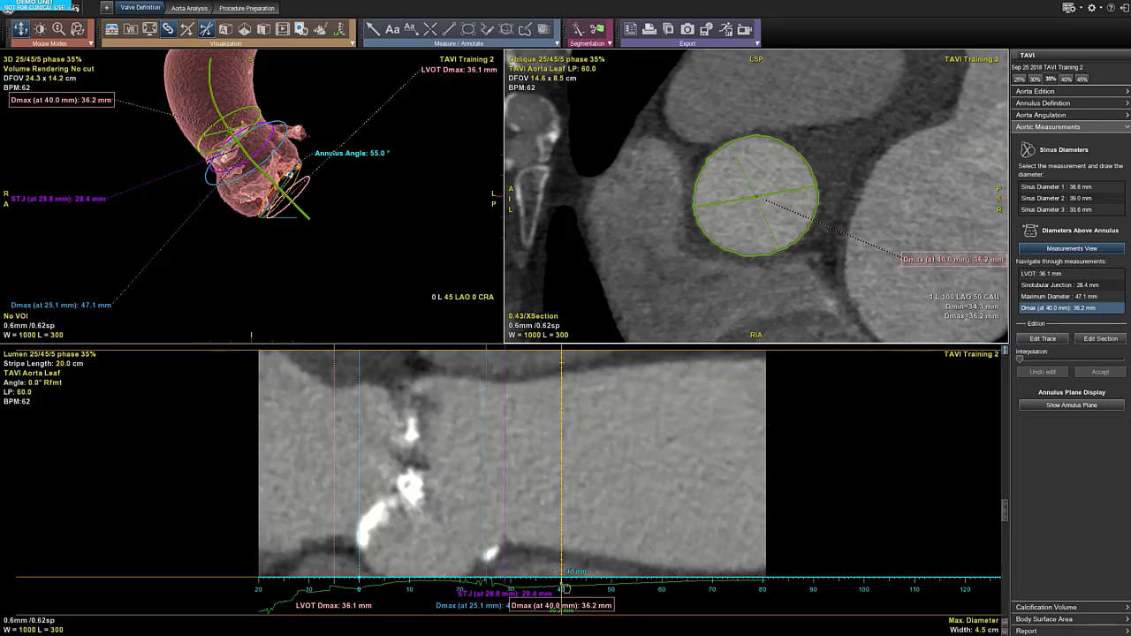
pyautogui.moveTo(564, 587)
pyautogui.mouseDown()
pyautogui.moveTo(623, 586)
pyautogui.moveTo(534, 585)
pyautogui.moveTo(584, 586)
pyautogui.mouseUp()
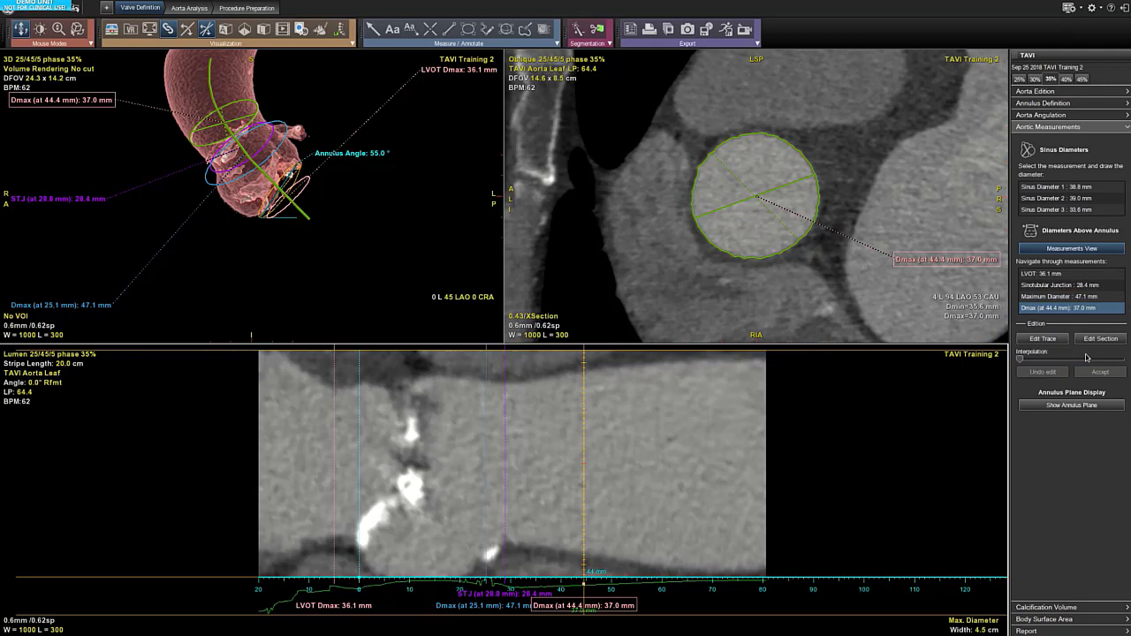
pyautogui.click(1059, 607)
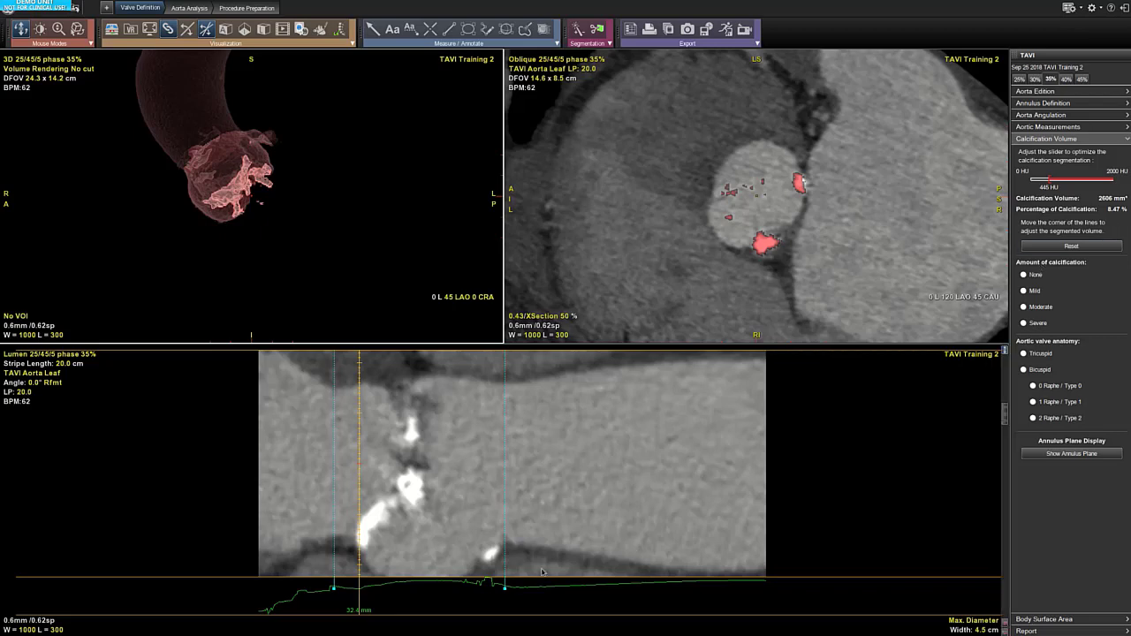
# Raise the calcification threshold to 560 HU (1752 mm³, 6.29%) and grade it Moderate.
pyautogui.click(504, 590)
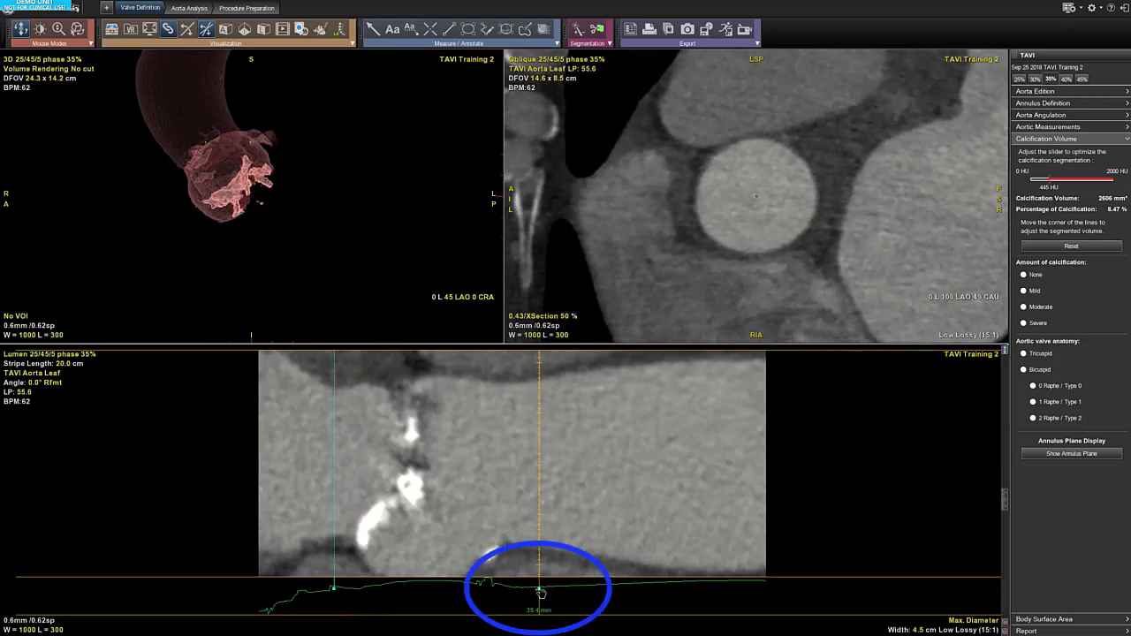
pyautogui.moveTo(505, 592)
pyautogui.mouseDown()
pyautogui.moveTo(472, 591)
pyautogui.moveTo(492, 590)
pyautogui.mouseUp()
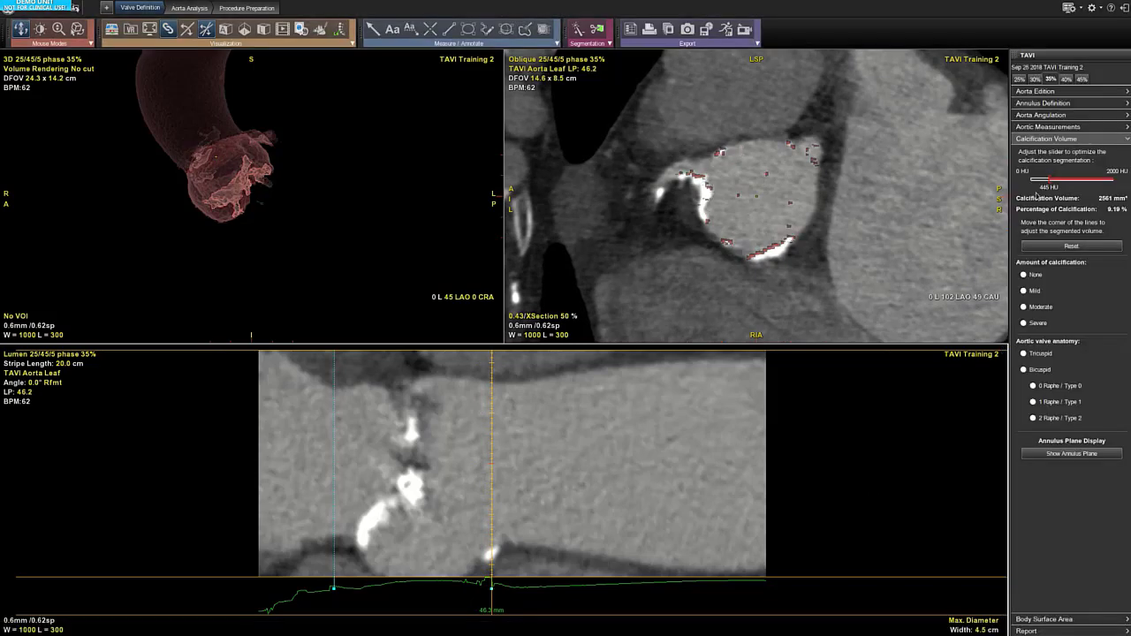
pyautogui.scroll(-5, 946, 229)
pyautogui.scroll(10, 946, 229)
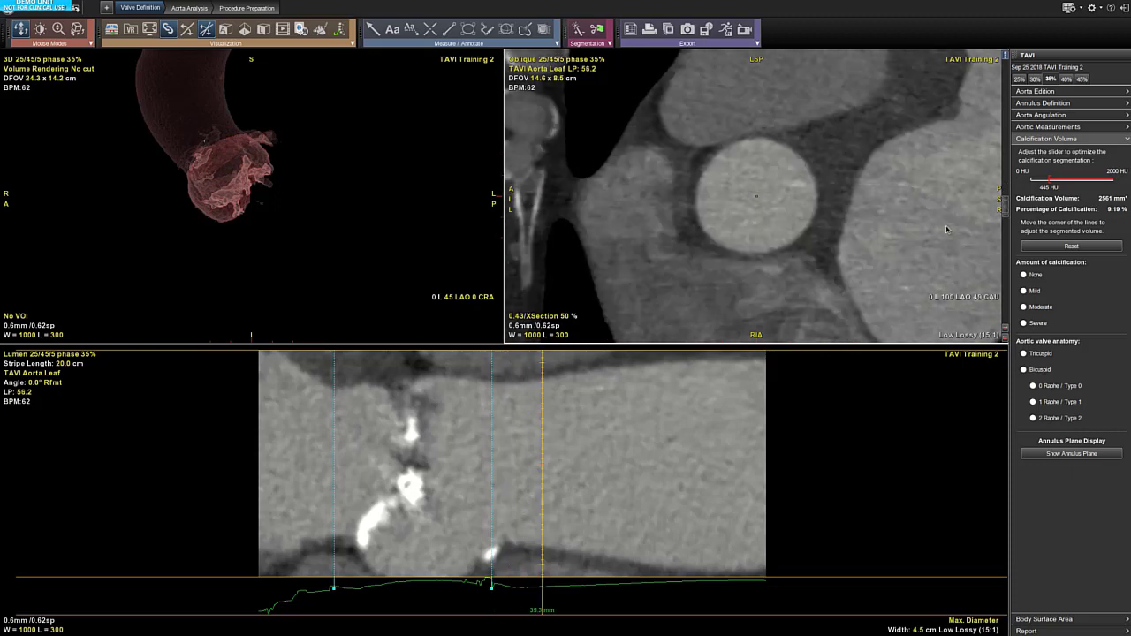
pyautogui.scroll(7, 948, 229)
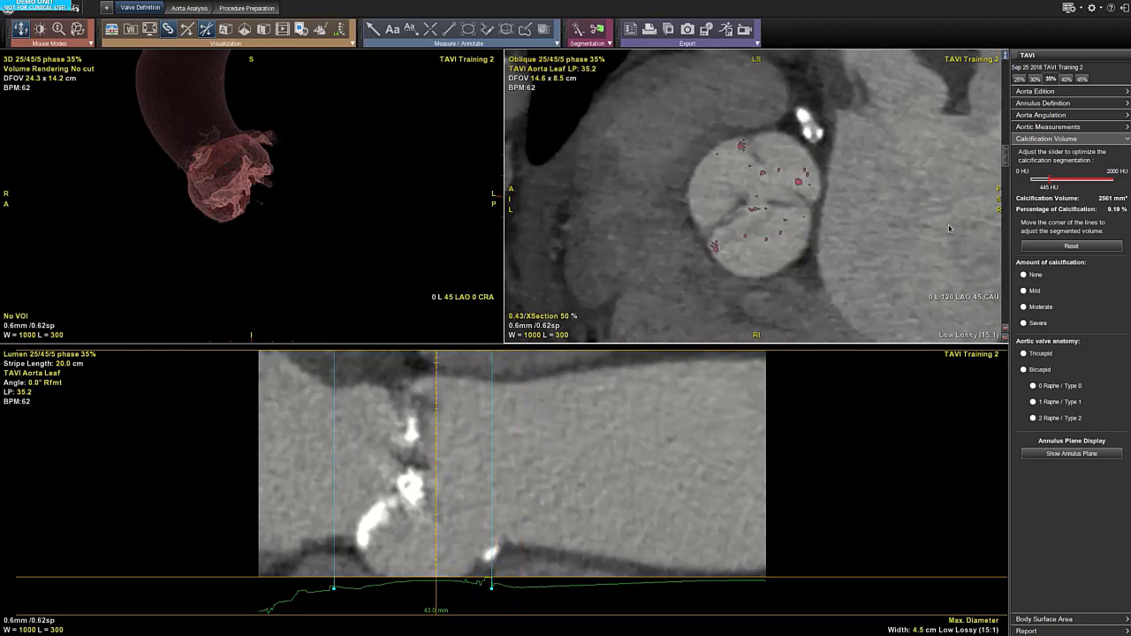
pyautogui.moveTo(1051, 186); pyautogui.dragTo(1032, 183)
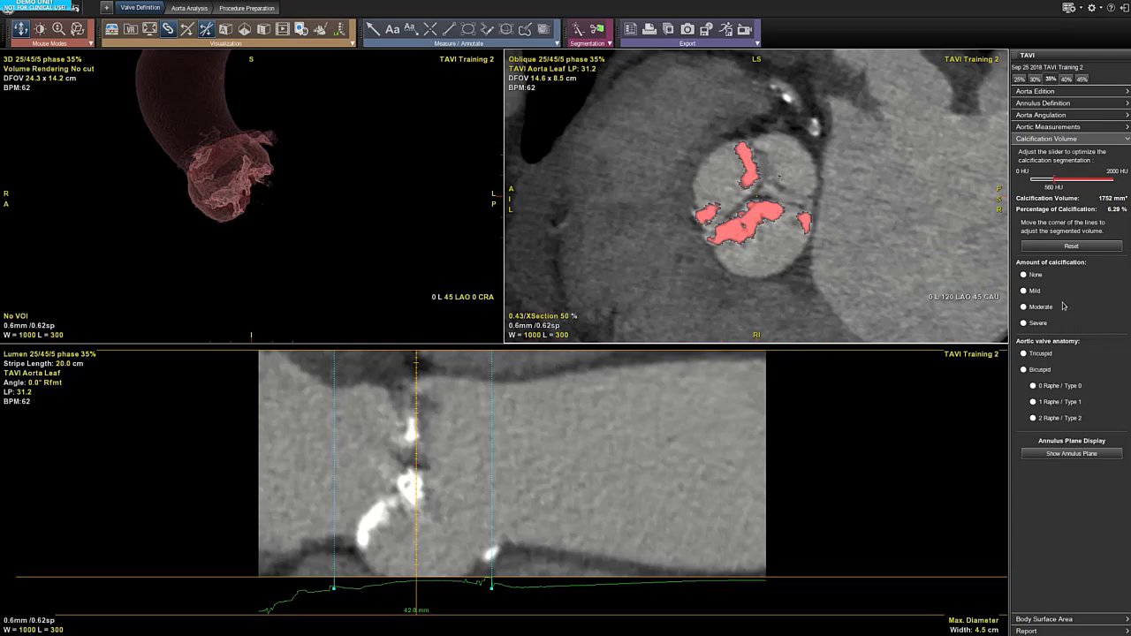
pyautogui.click(1024, 307)
# Mark the valve Tricuspid and enter height 180 cm and weight 85 kg, giving BSA 2.05 m².
pyautogui.click(1047, 355)
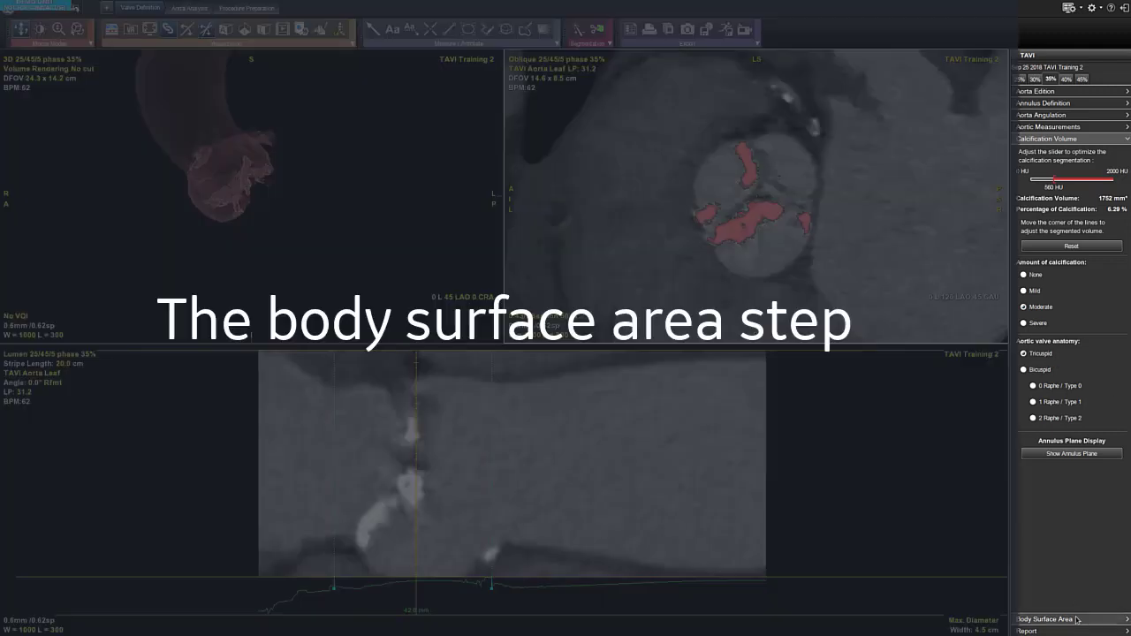
pyautogui.click(1077, 618)
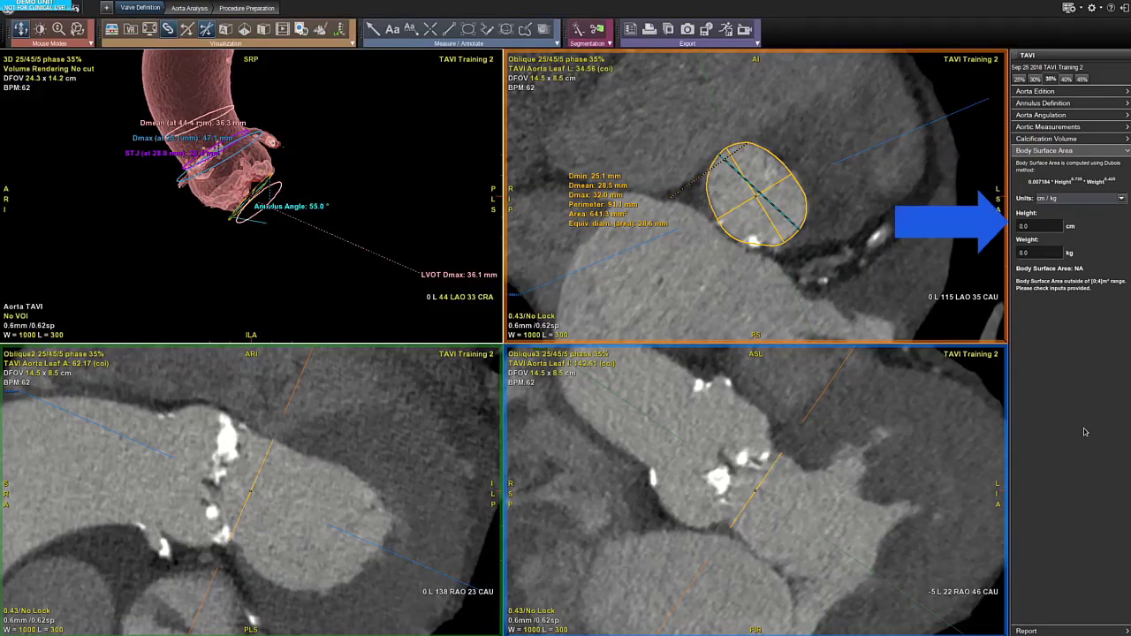
pyautogui.click(1055, 228)
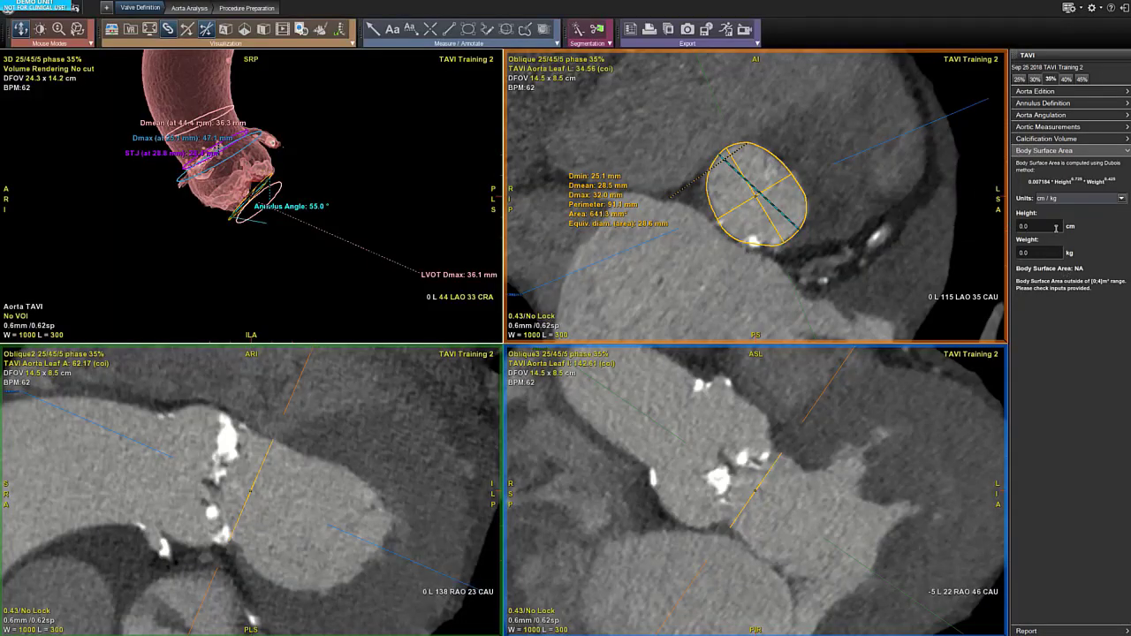
pyautogui.write('180')
pyautogui.click(1035, 253)
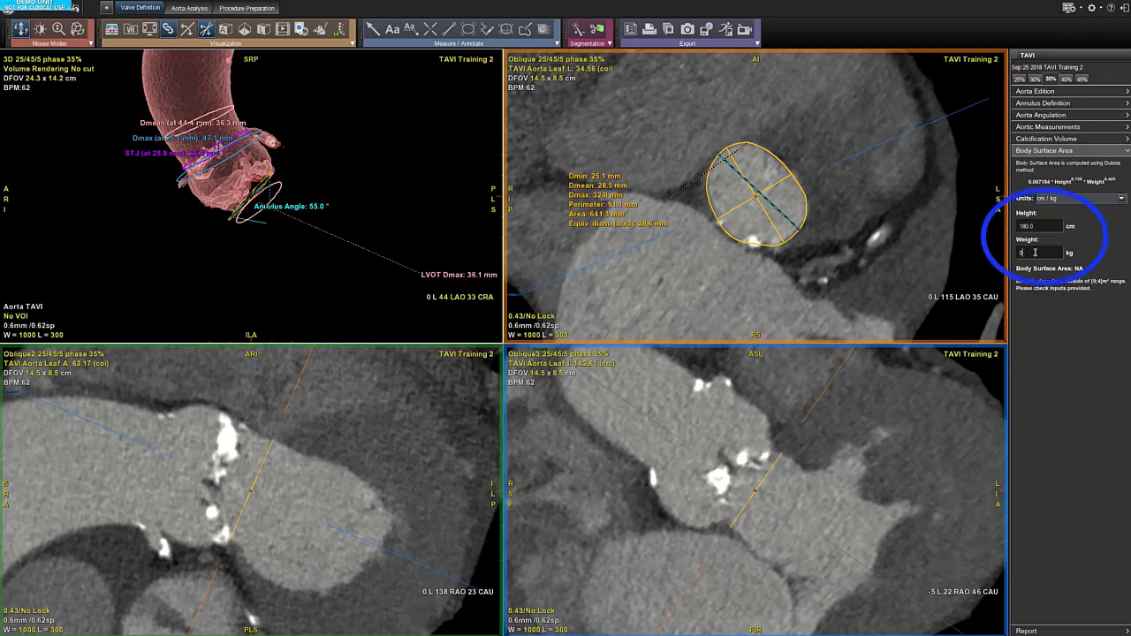
pyautogui.write('80')
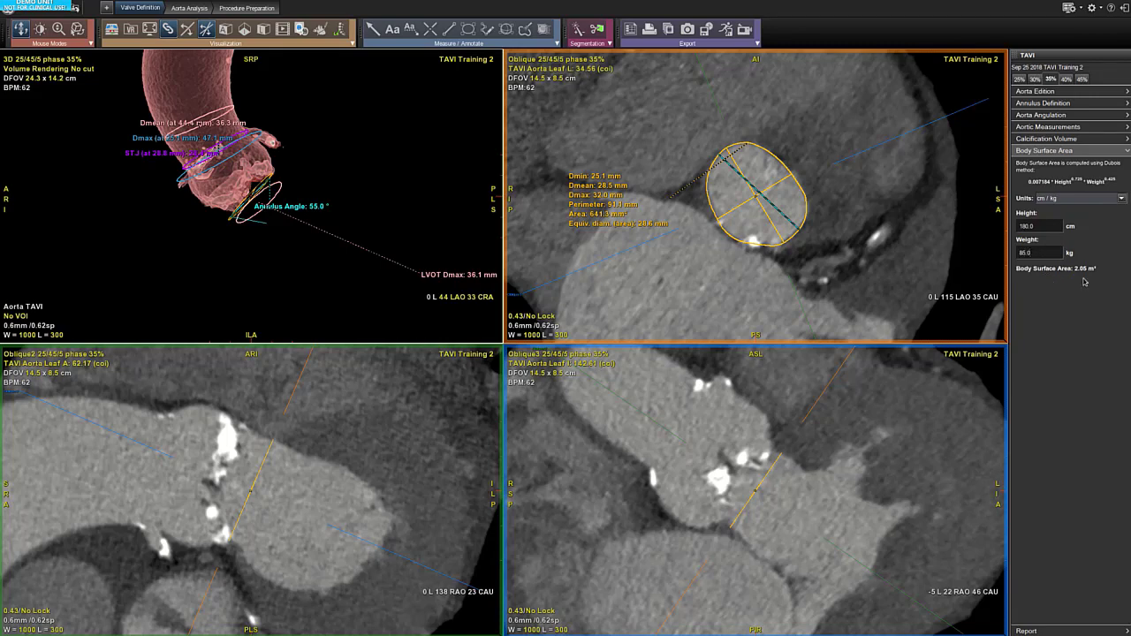
pyautogui.click(1085, 630)
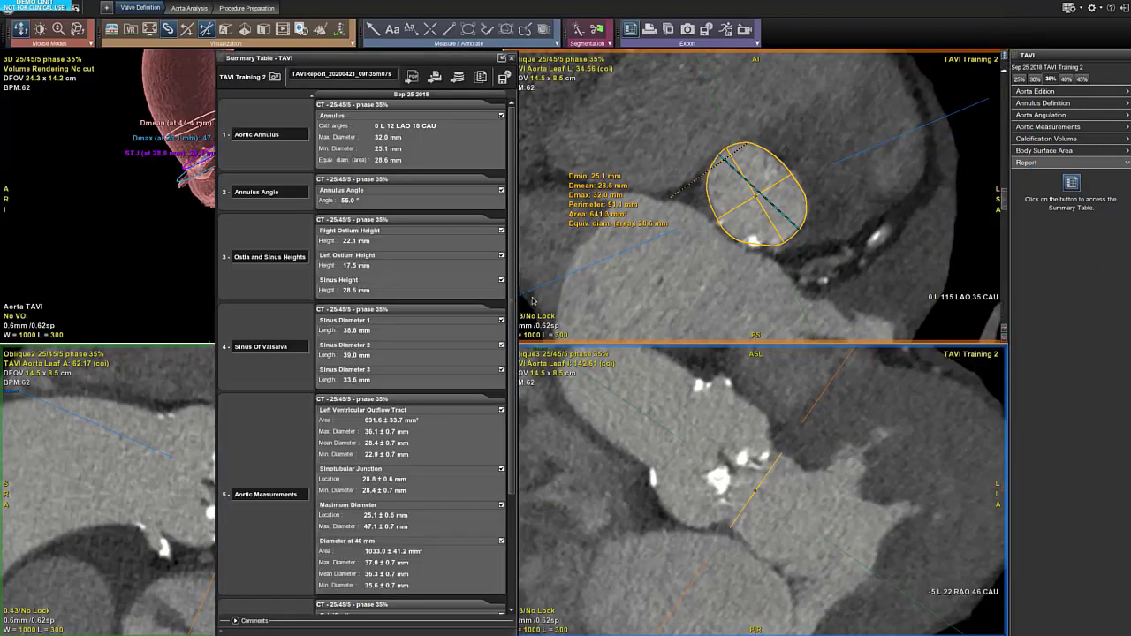
# Page through the six-page TAVI report preview to its calcification page.
pyautogui.scroll(-5, 503, 354)
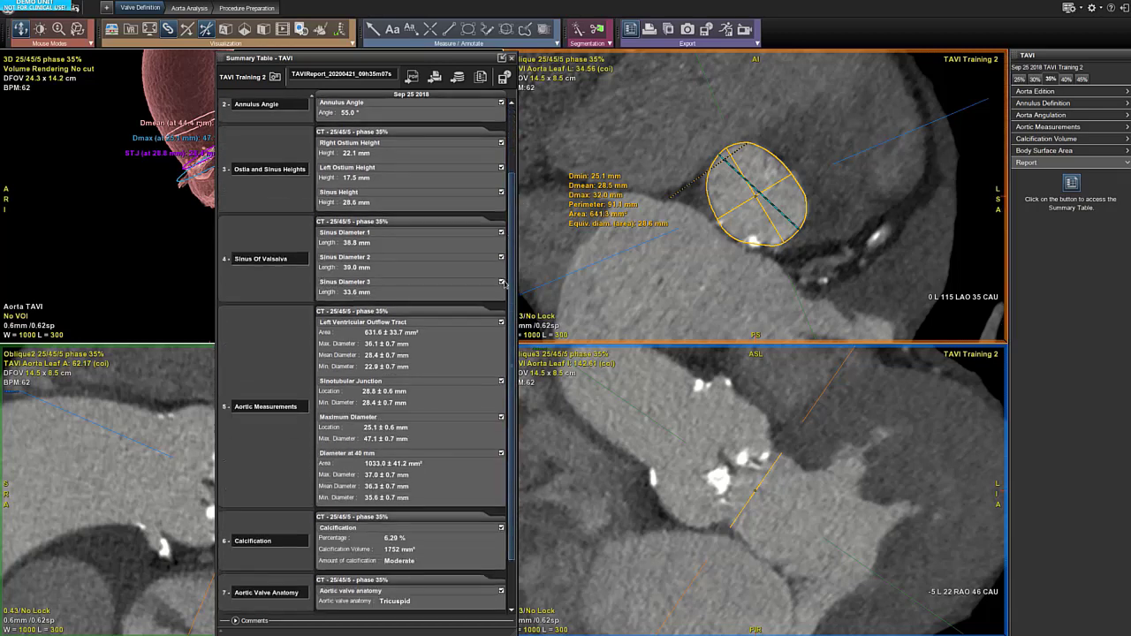
pyautogui.scroll(5, 503, 377)
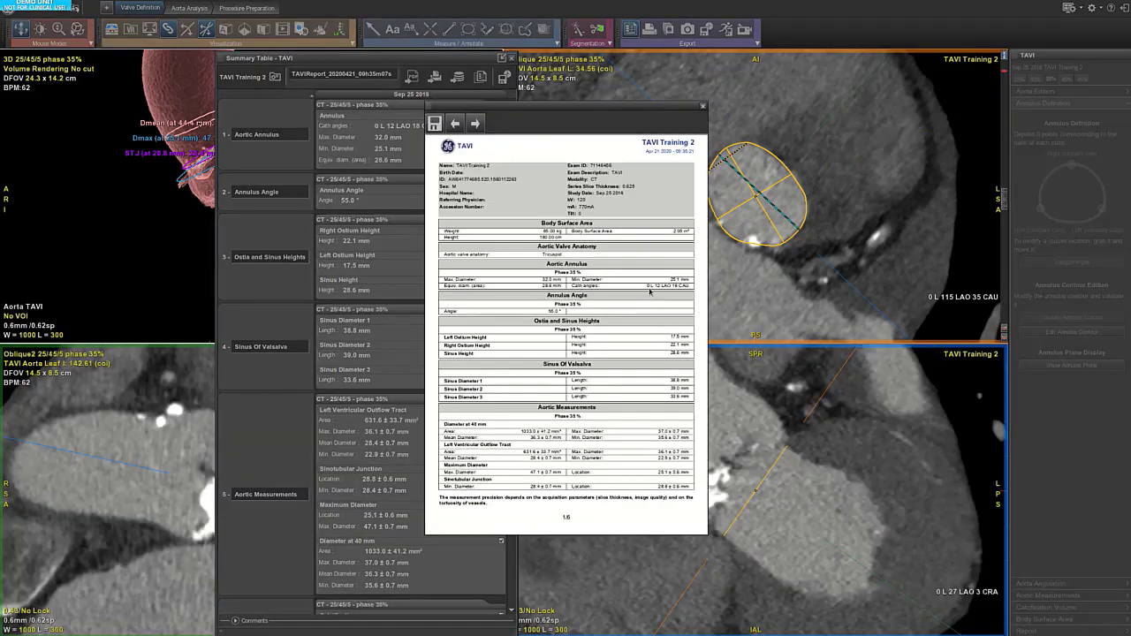
pyautogui.click(475, 123)
pyautogui.click(475, 122)
pyautogui.click(475, 123)
pyautogui.click(475, 123)
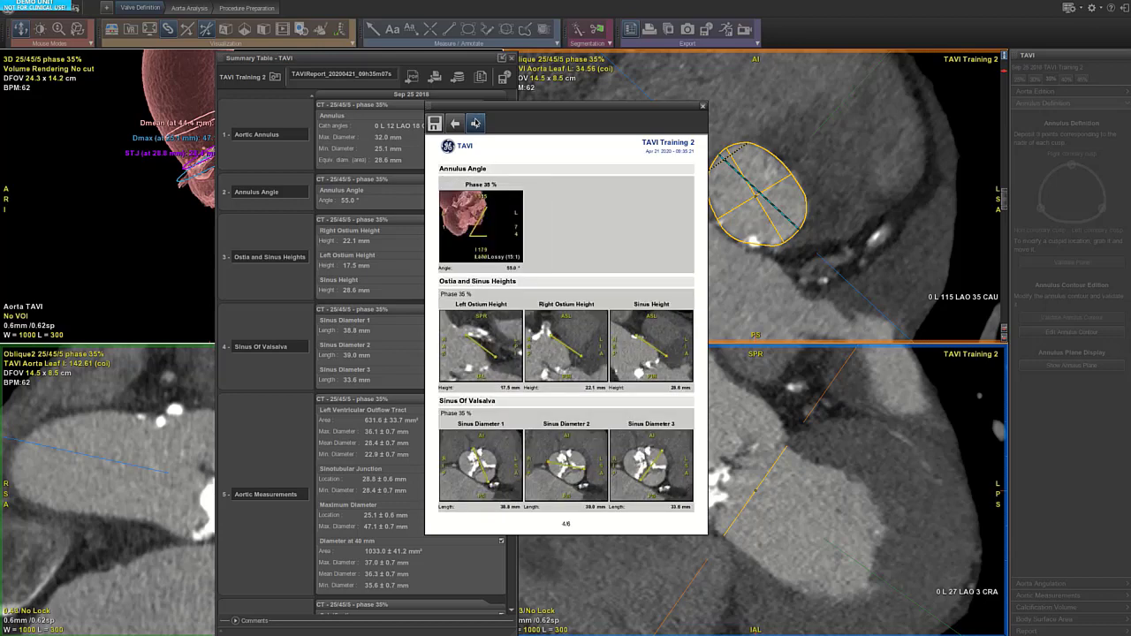
pyautogui.click(476, 122)
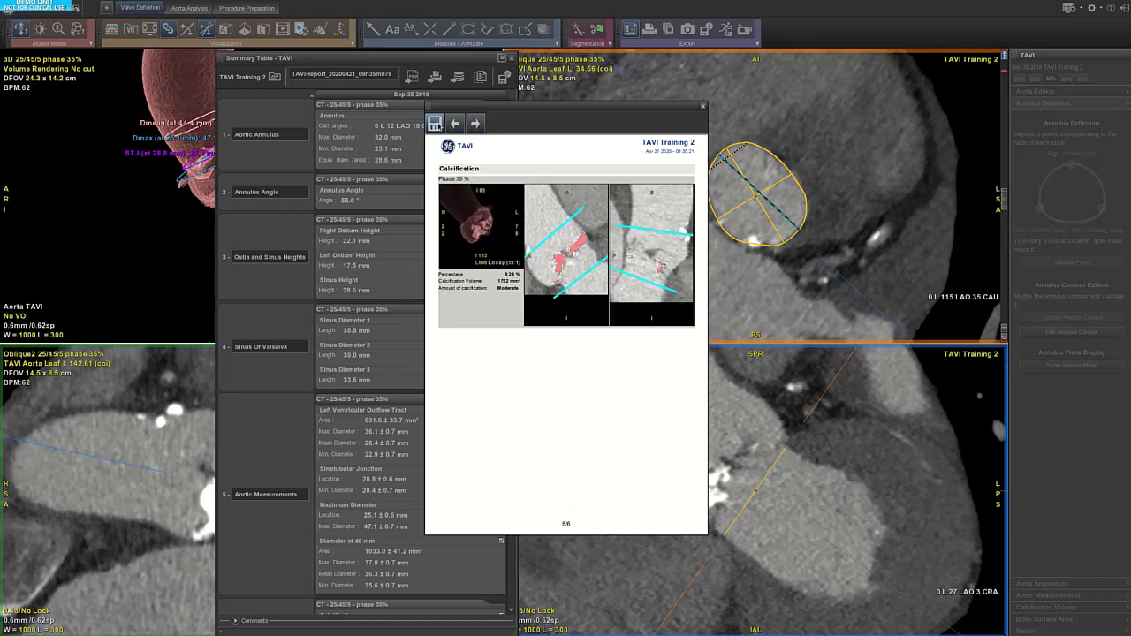